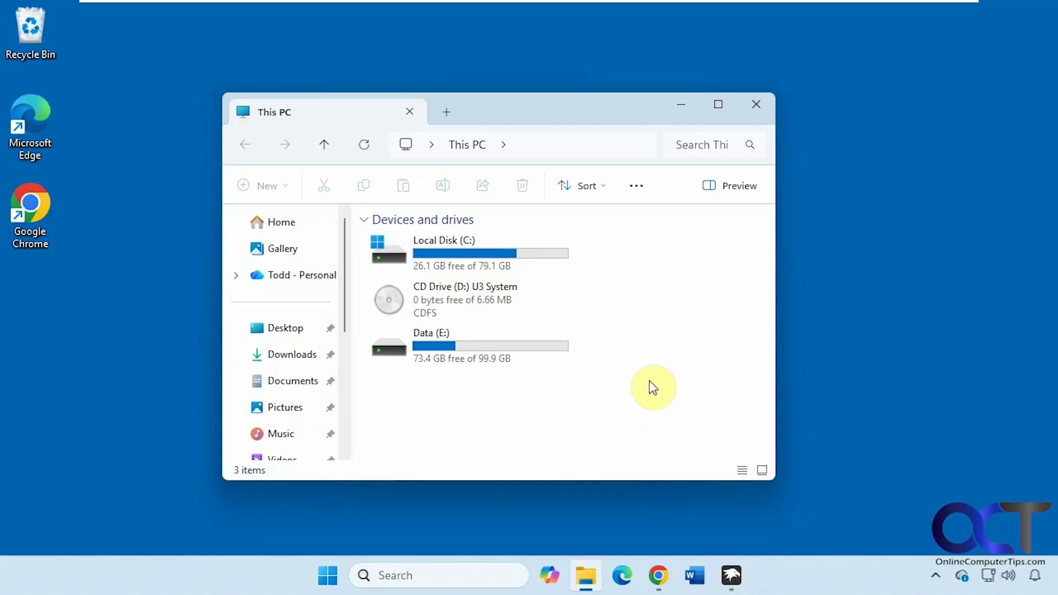
Step: Bring Windhawk forward and browse the mod catalogue and its sort options without changing them
left_click(732, 575)
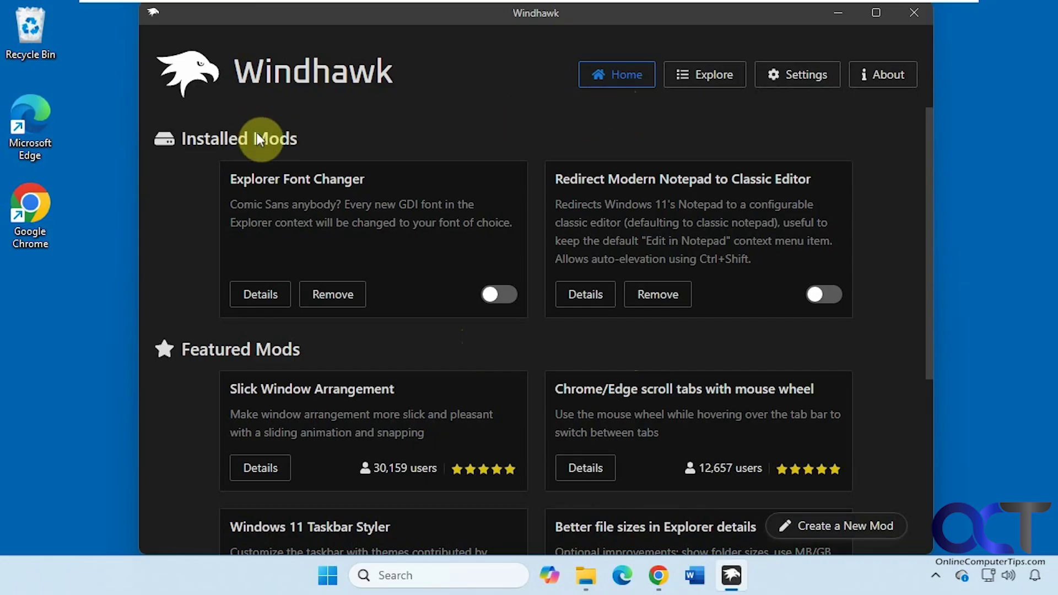
scroll(474, 375, "down", 3)
scroll(475, 376, "up", 3)
left_click(713, 84)
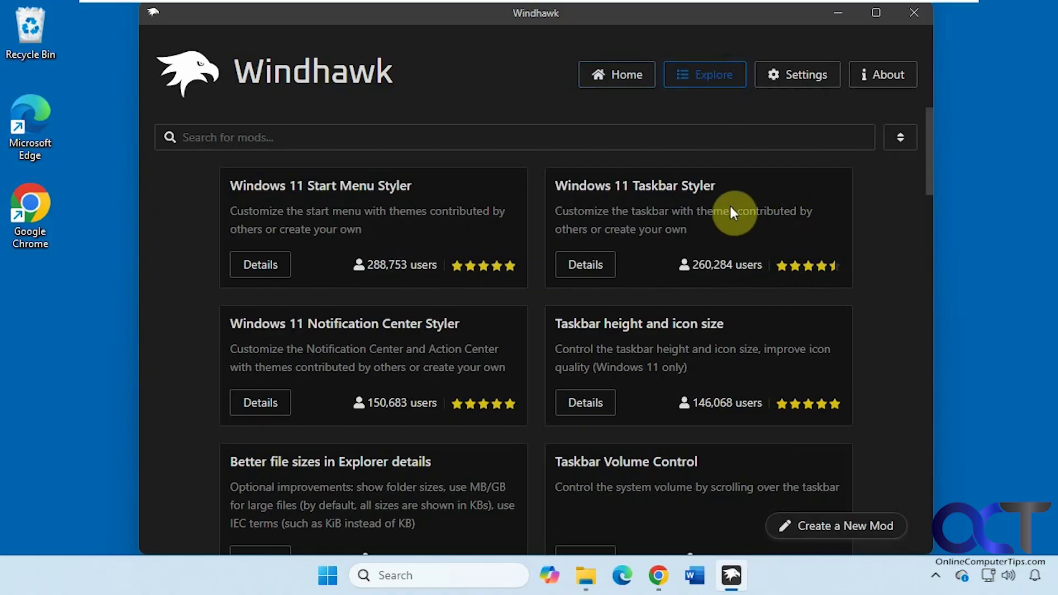
left_click(900, 139)
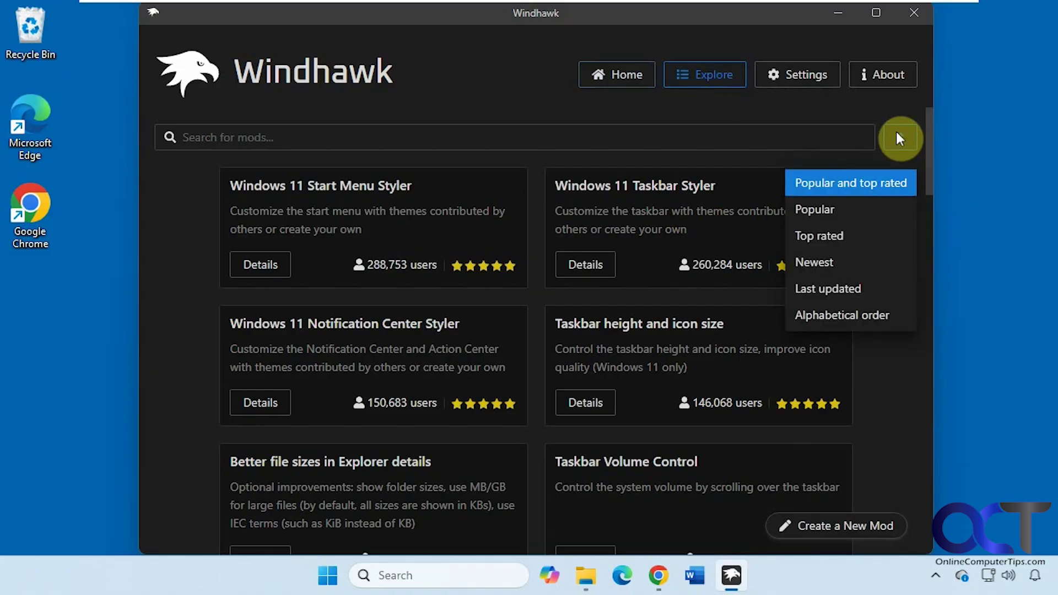
left_click(521, 103)
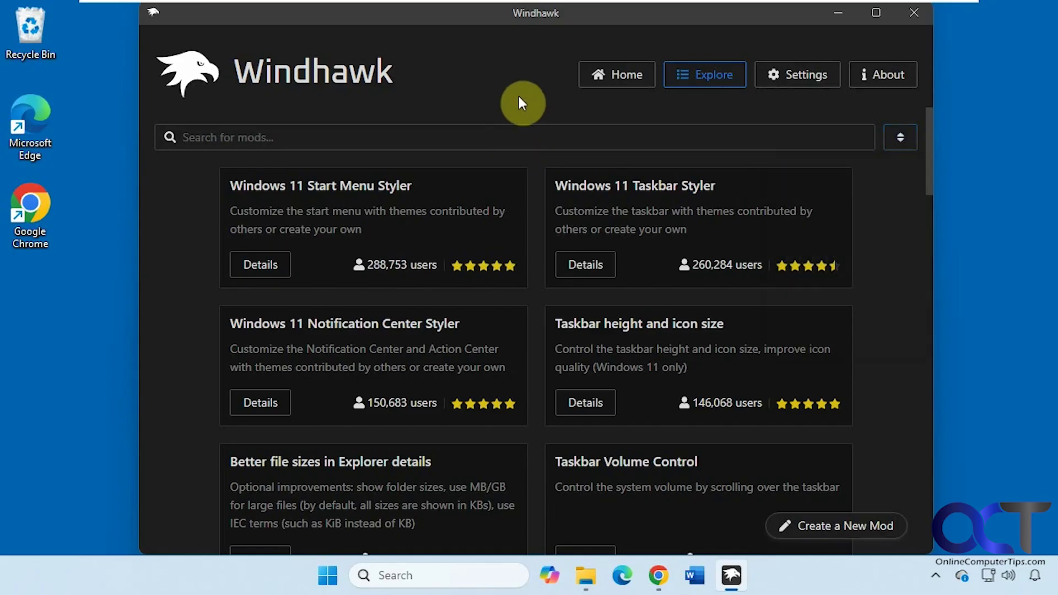
Step: Return to the home page and select the Explorer Font Changer mod title
left_click(621, 76)
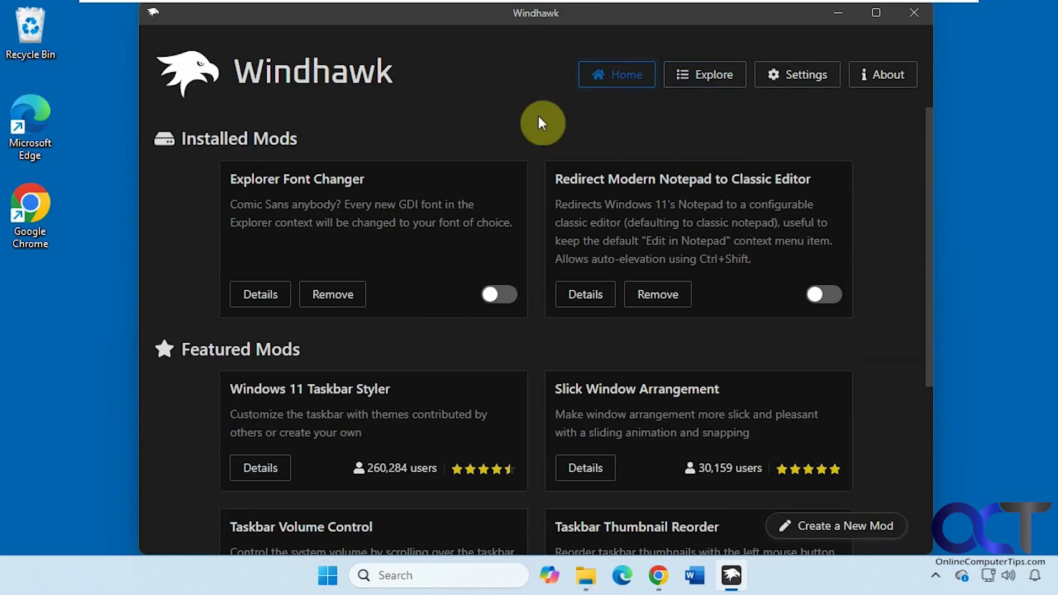
double_click(354, 176)
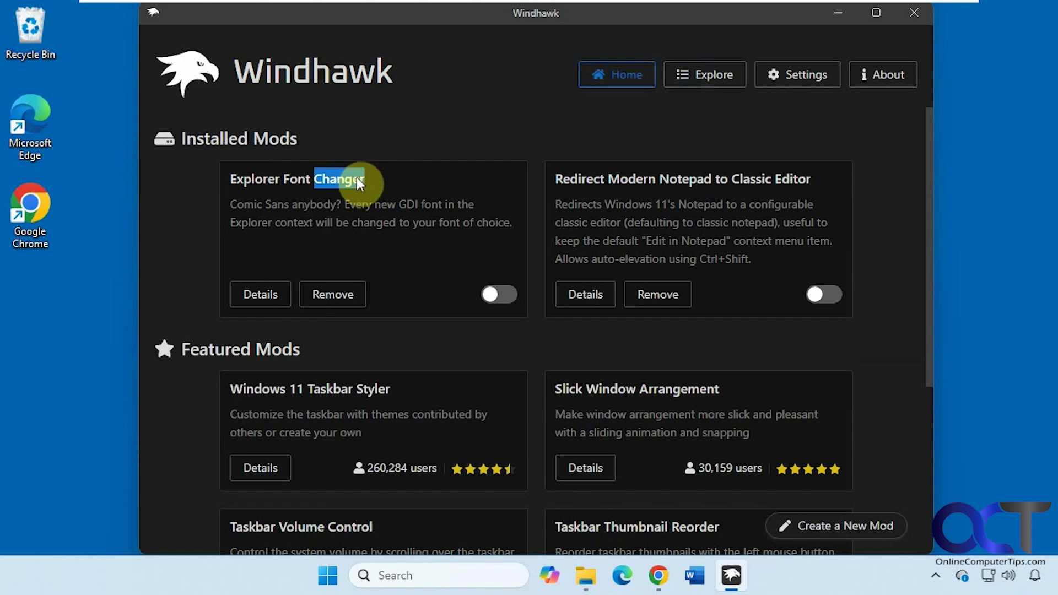
left_click_drag(356, 177, 226, 173)
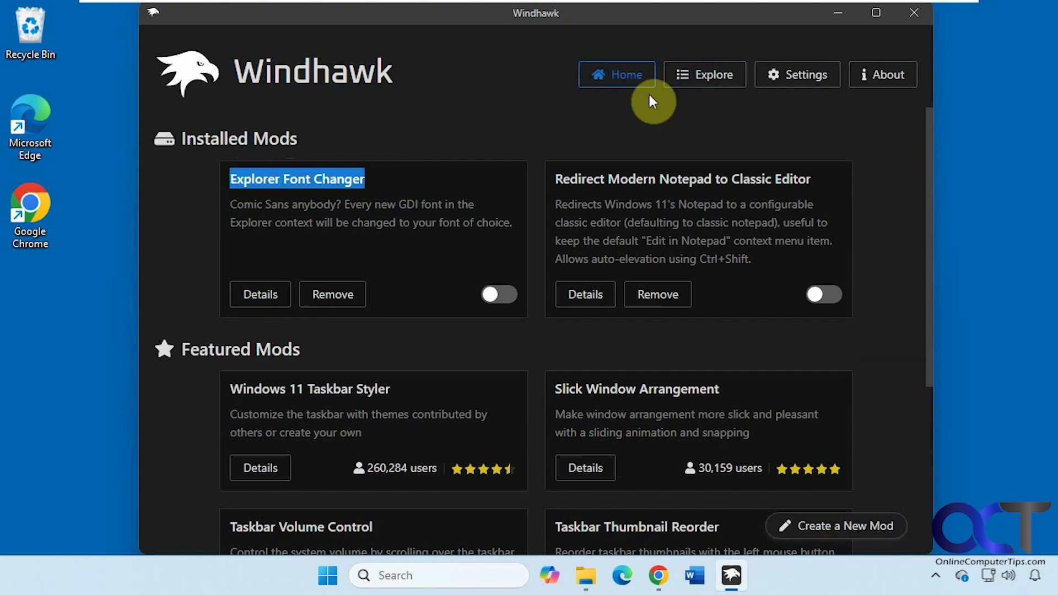
Step: Open Windows 11 Taskbar Styler's details, try installing it, and return to the home page
left_click(680, 82)
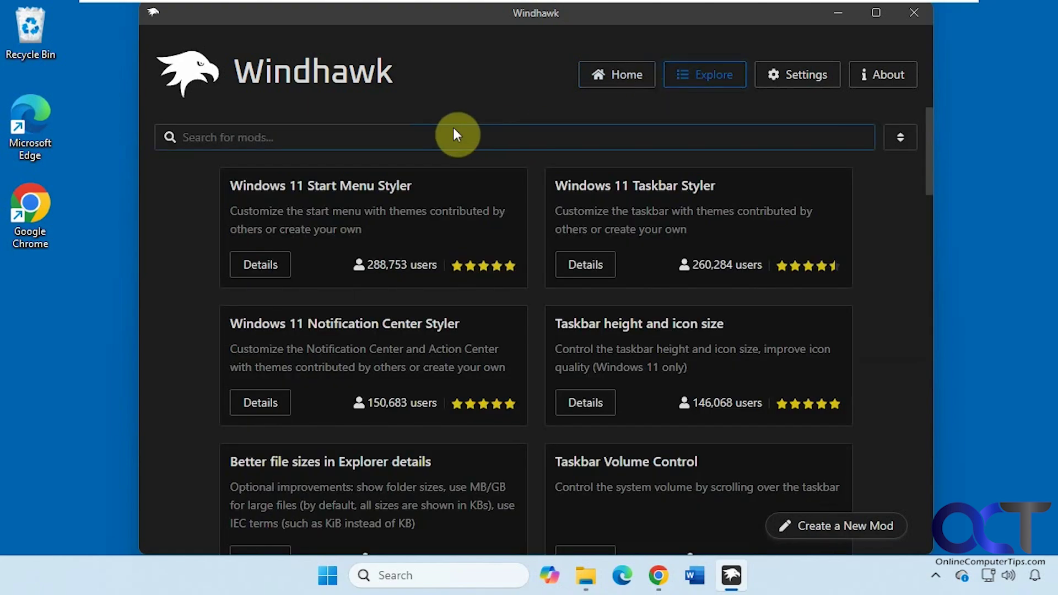
left_click(595, 264)
left_click(247, 221)
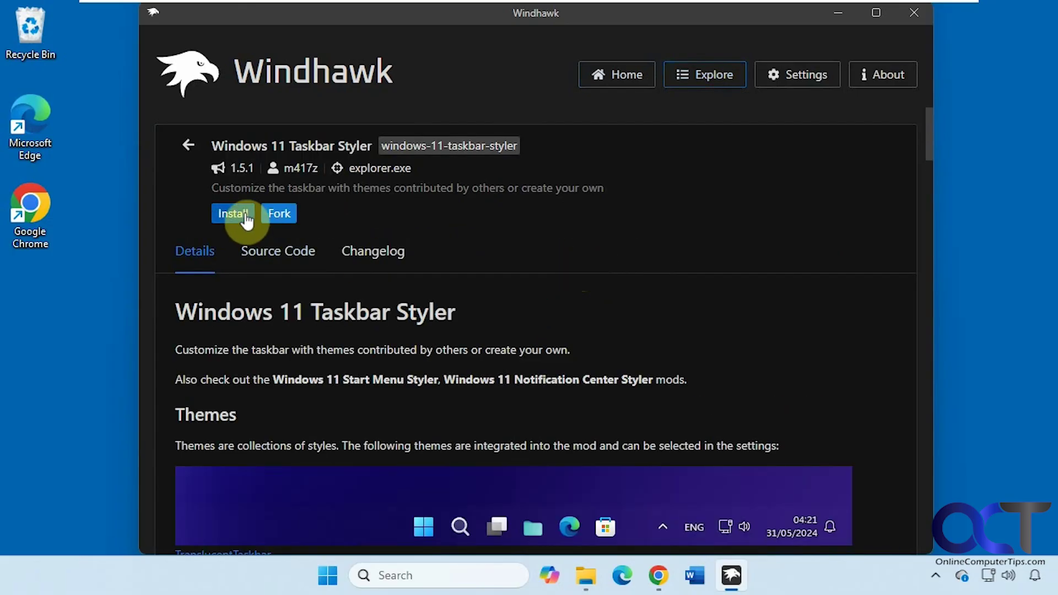
left_click(609, 79)
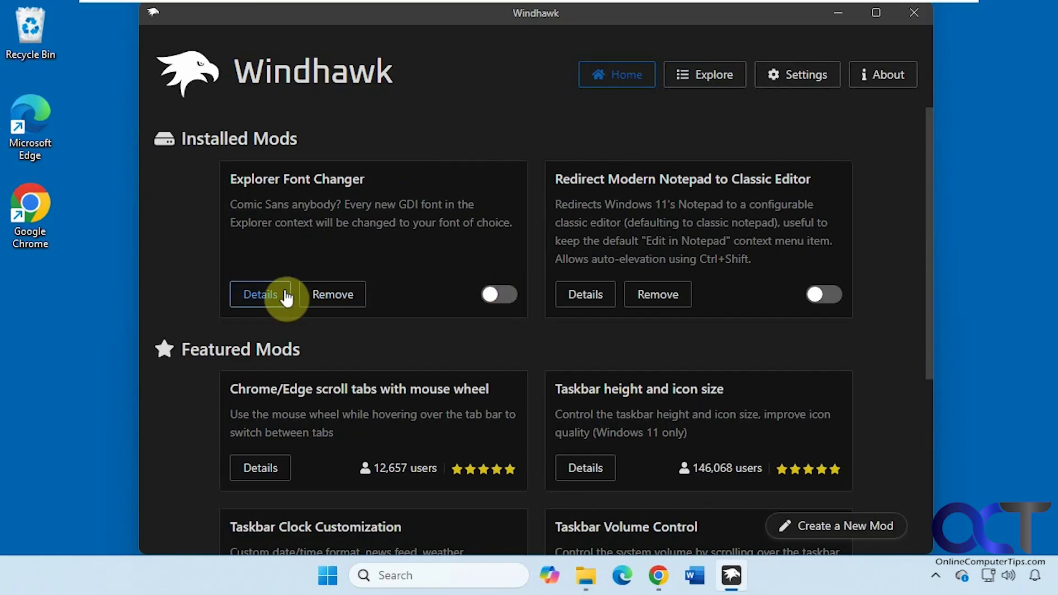
Step: Open Explorer Font Changer's details and settings, and switch the mod on
left_click(260, 295)
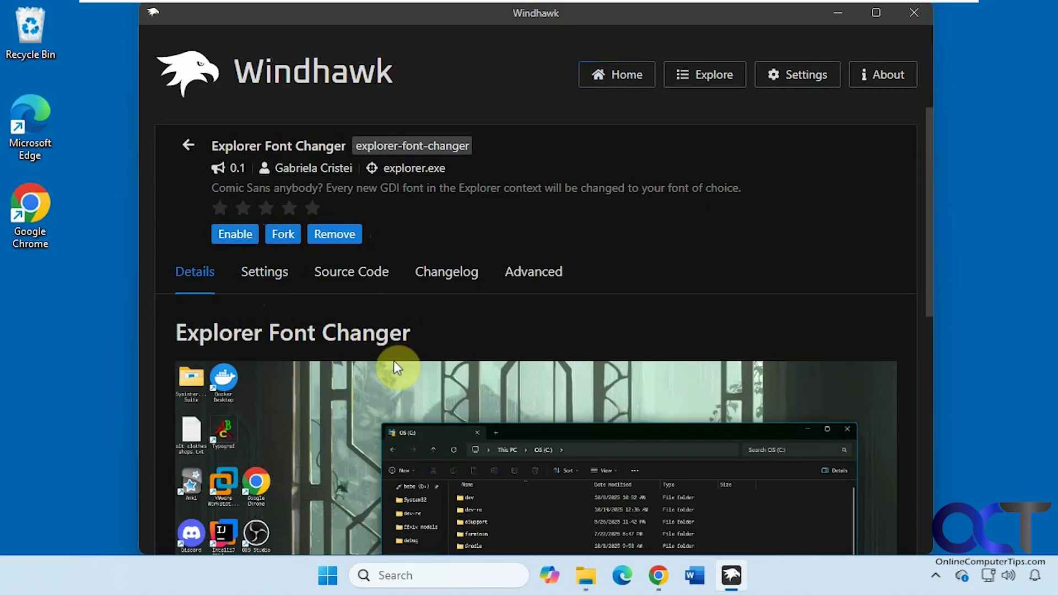
left_click(261, 278)
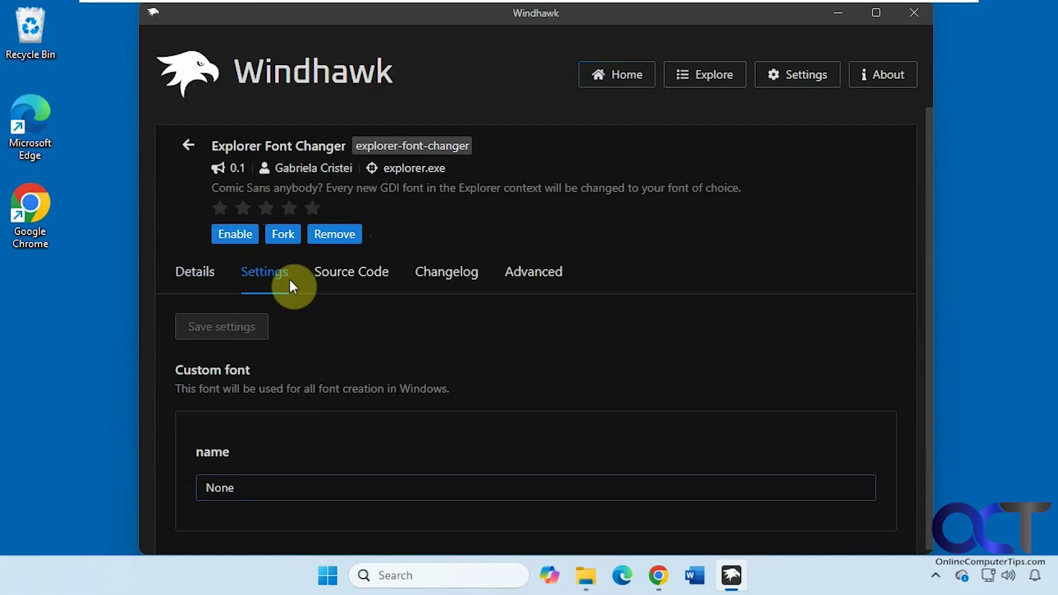
left_click(237, 237)
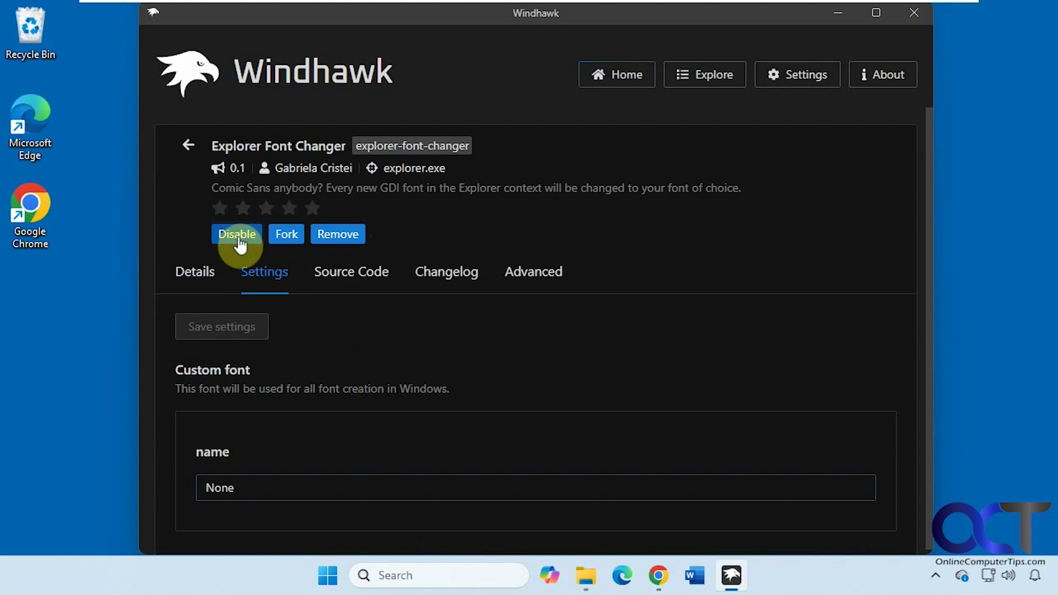
left_click(238, 238)
left_click(237, 236)
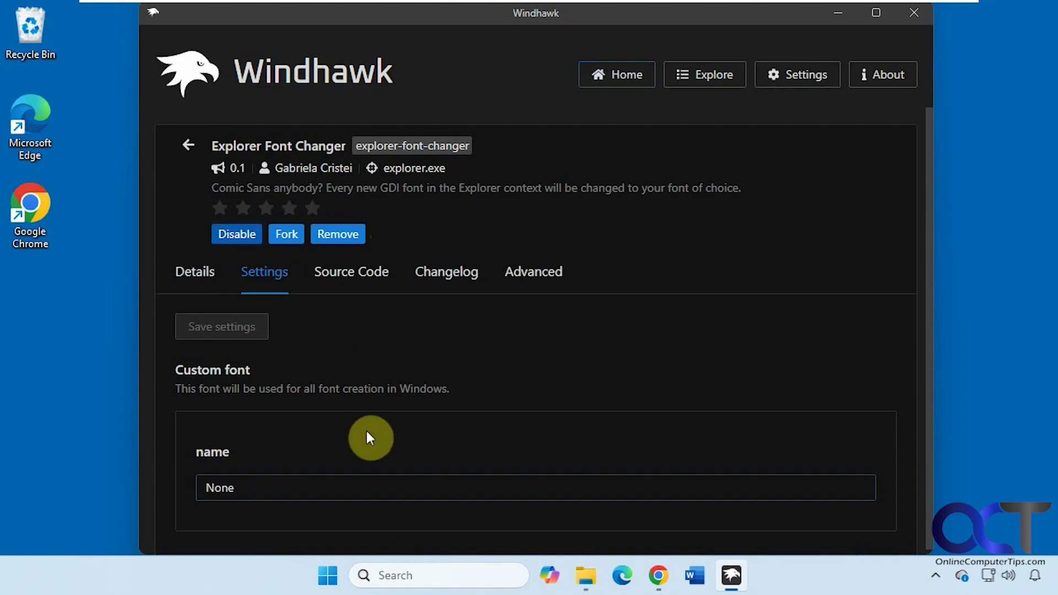
Step: Reopen the mod's Settings tab to view its custom font name, still None
left_click(188, 146)
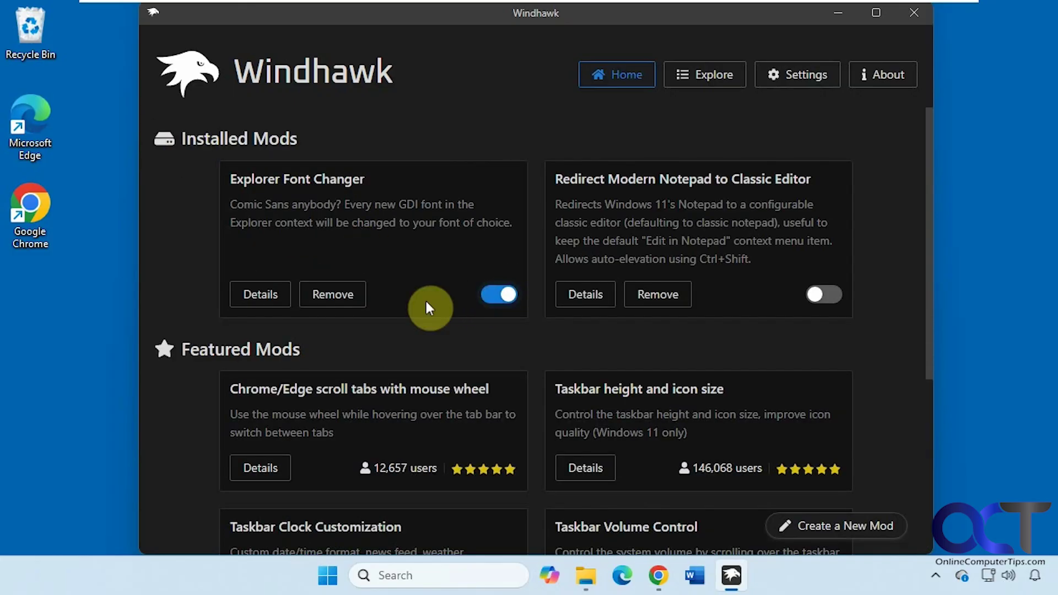
left_click(261, 294)
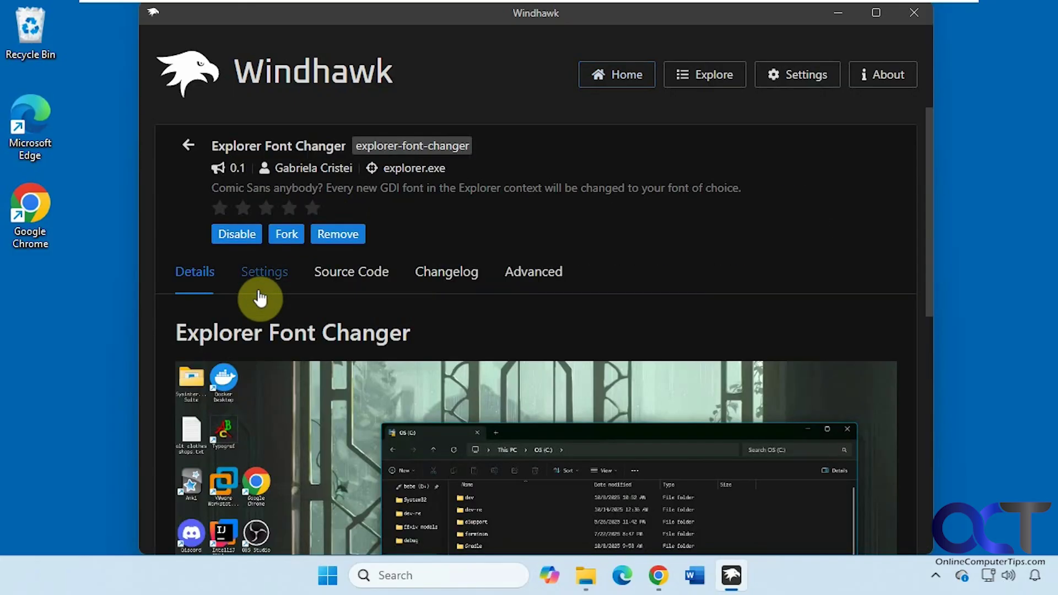
left_click(267, 275)
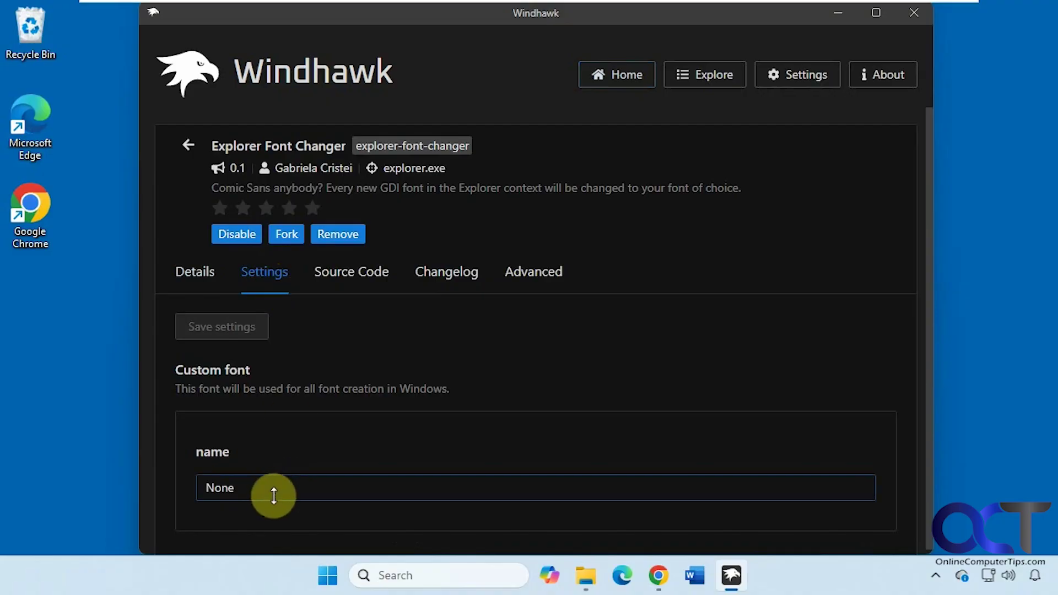
left_click(420, 583)
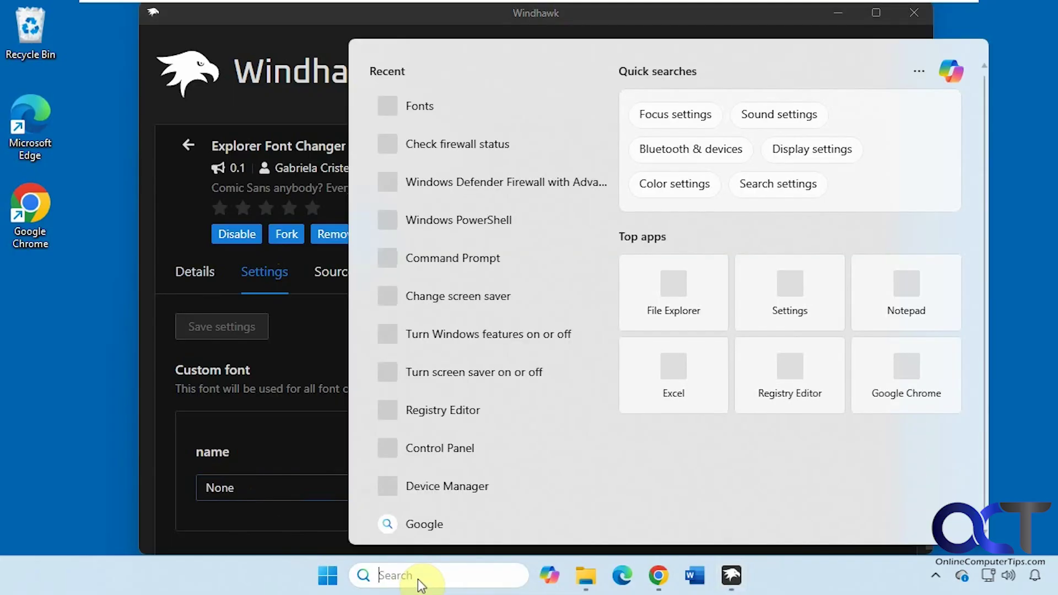
Step: Search 'fonts' and open the Fonts settings page, scrolling to the 177 available fonts
type("fonts")
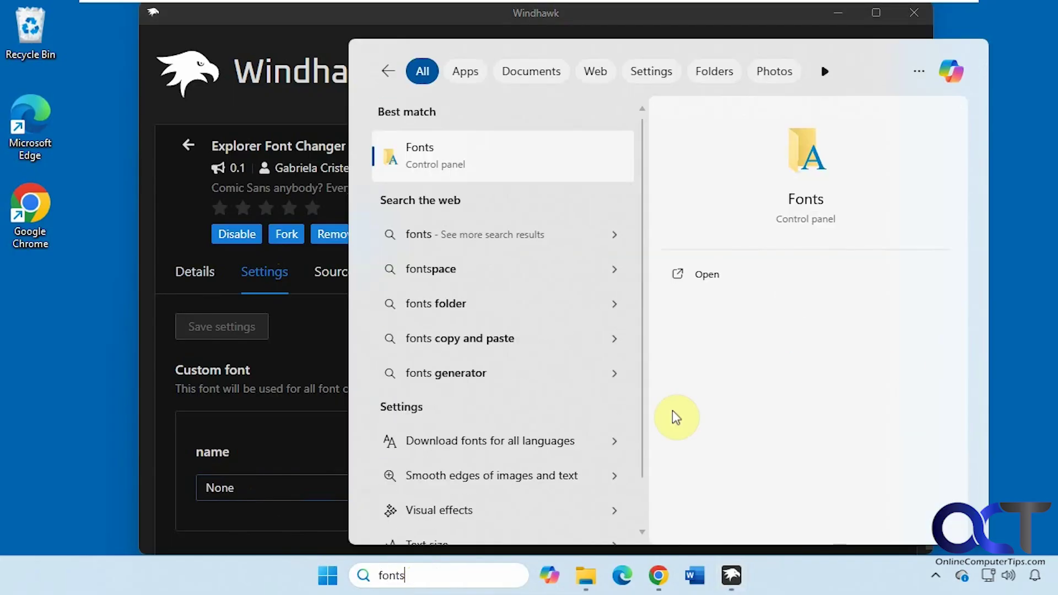
left_click(541, 177)
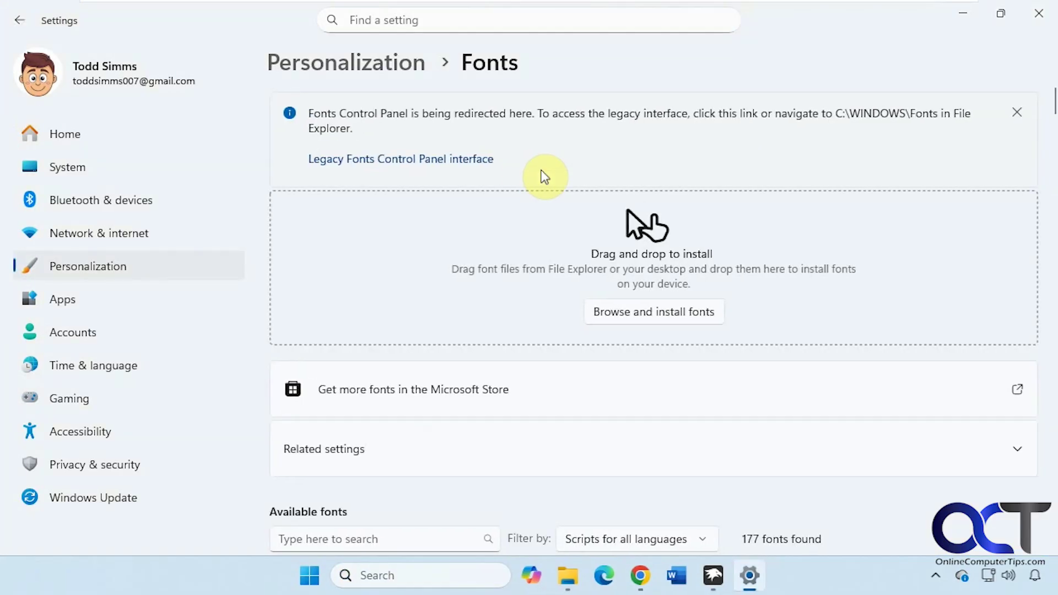
scroll(659, 506, "down", 5)
scroll(655, 490, "down", 2)
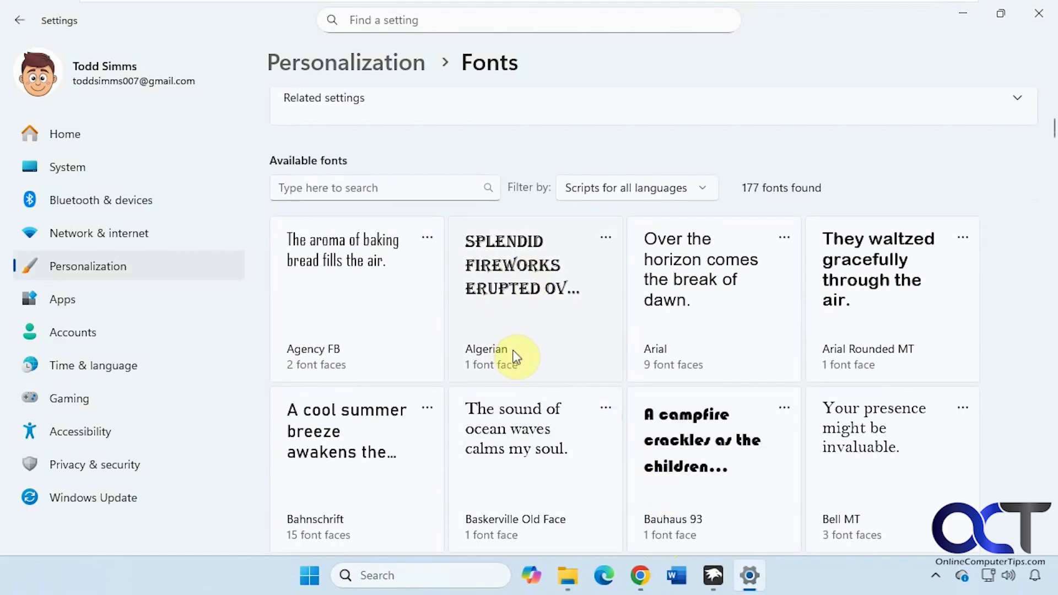
left_click(713, 576)
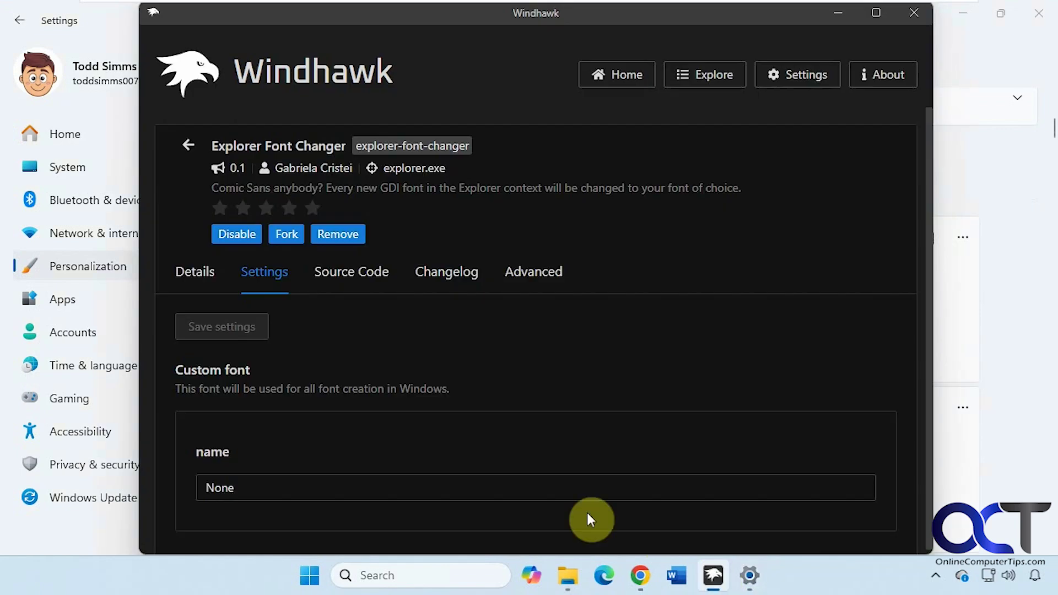
Step: Replace the custom font name None with Algerian, save it, and minimize Windhawk
double_click(260, 492)
type("Algerian")
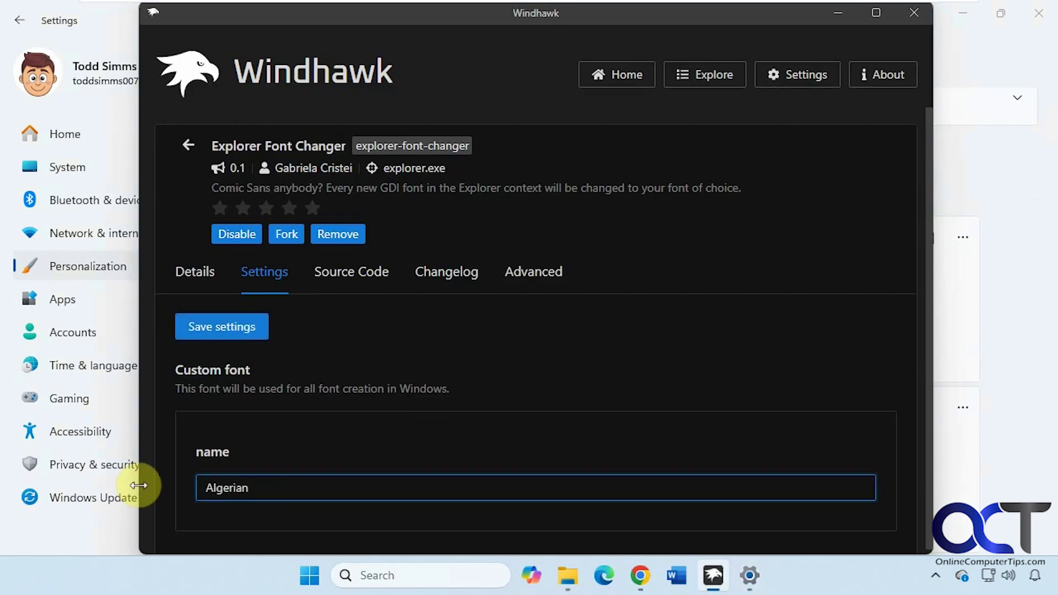
left_click(231, 326)
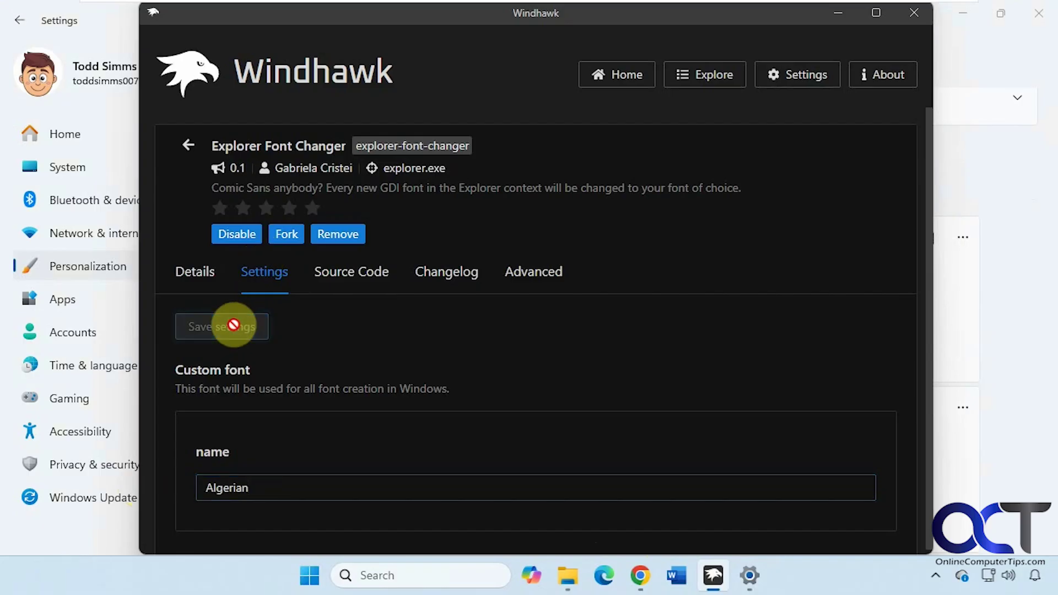
left_click(838, 12)
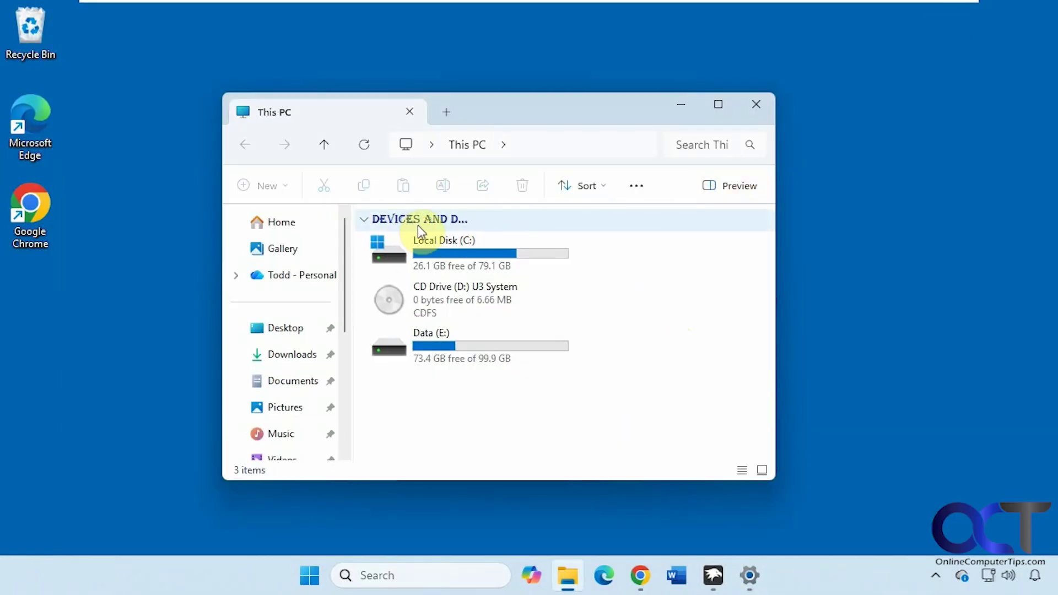
Step: Open Local Disk (C:) to check its folder names in Algerian, then return to Fonts settings
double_click(444, 248)
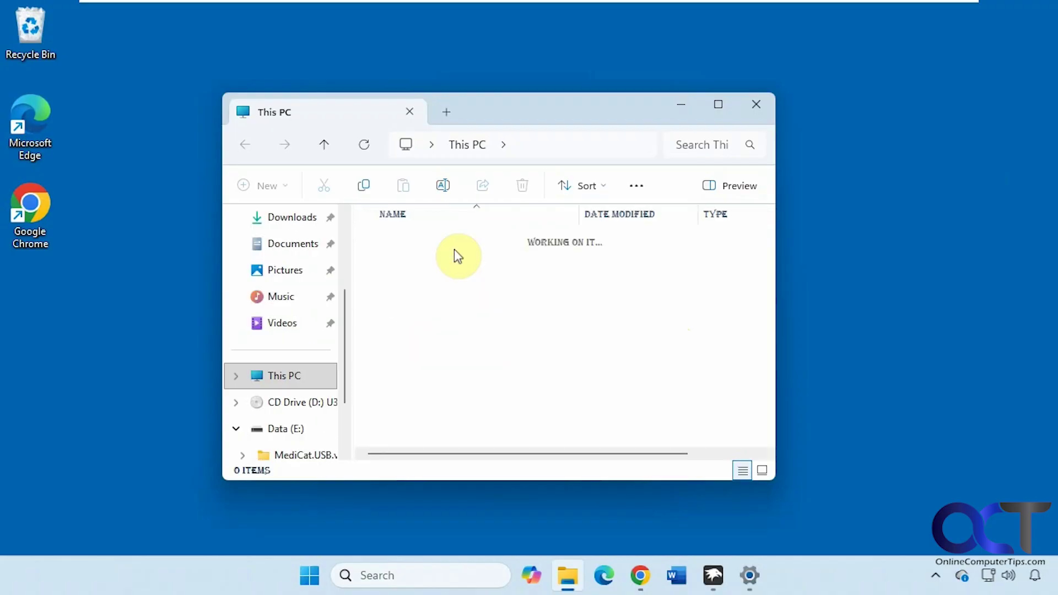
scroll(526, 369, "down", 1)
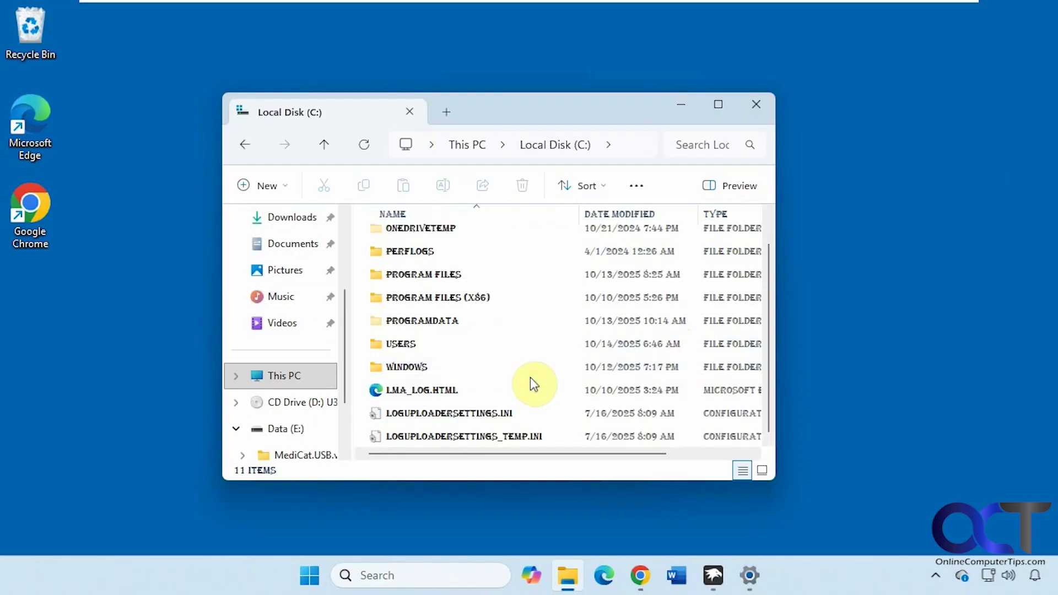
scroll(532, 384, "up", 1)
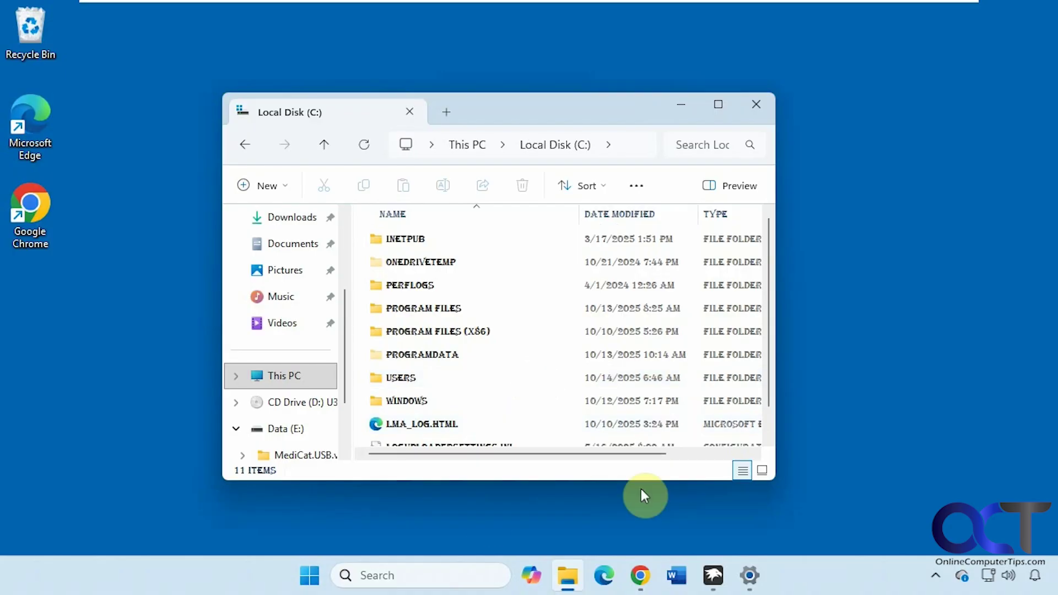
left_click(760, 584)
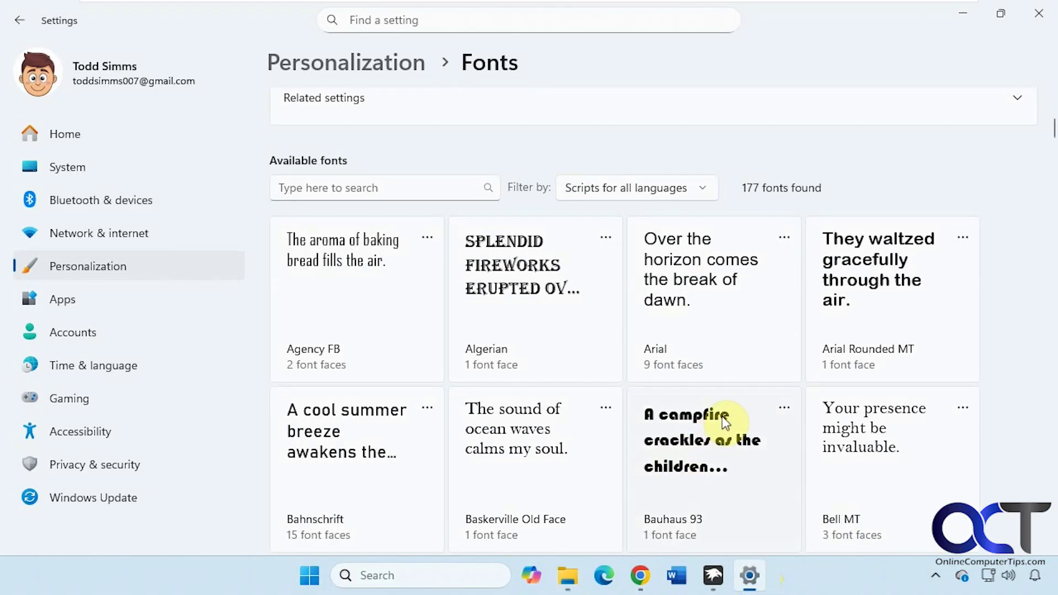
Step: Scroll the available fonts down to Berlin Sans FB, then switch back to Windhawk
scroll(725, 422, "down", 4)
scroll(722, 416, "down", 3)
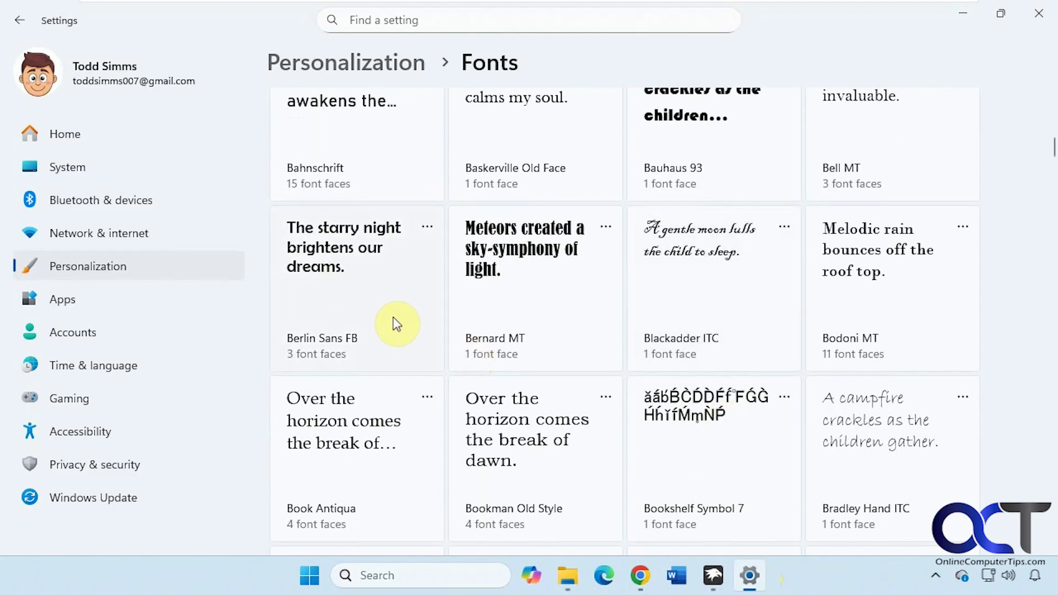
left_click(714, 577)
Step: Change the custom font name from Algerian to Berlin Sans FB and save it
double_click(336, 487)
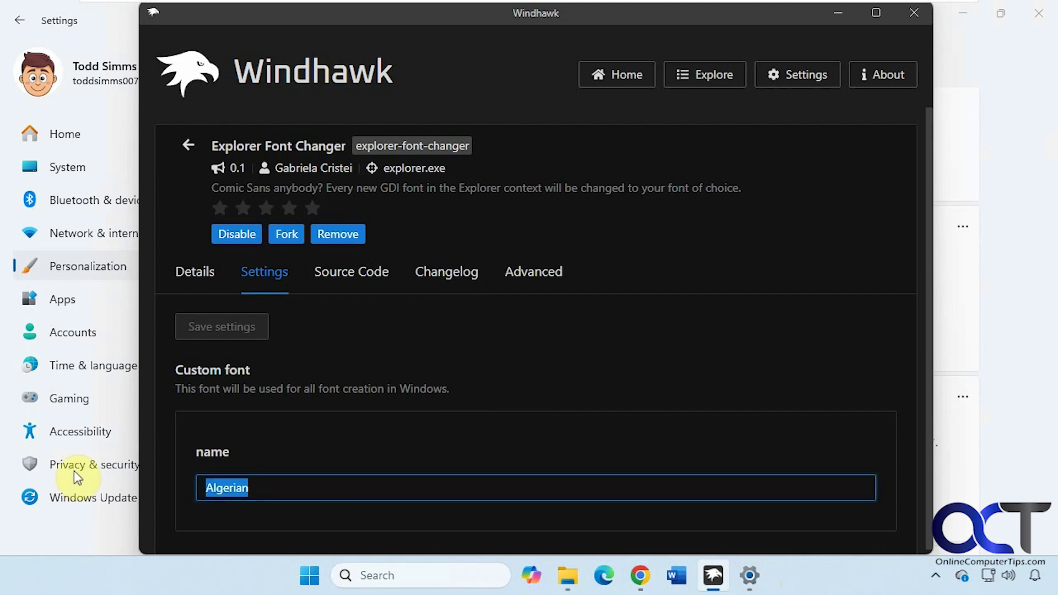
type("Berlin S")
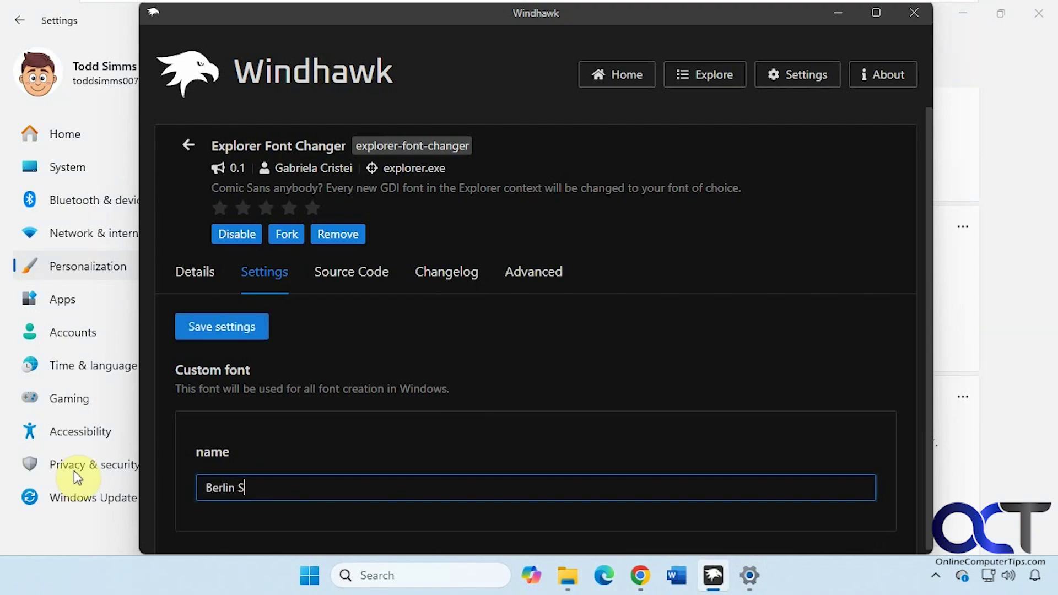
type("ans FB")
left_click(230, 326)
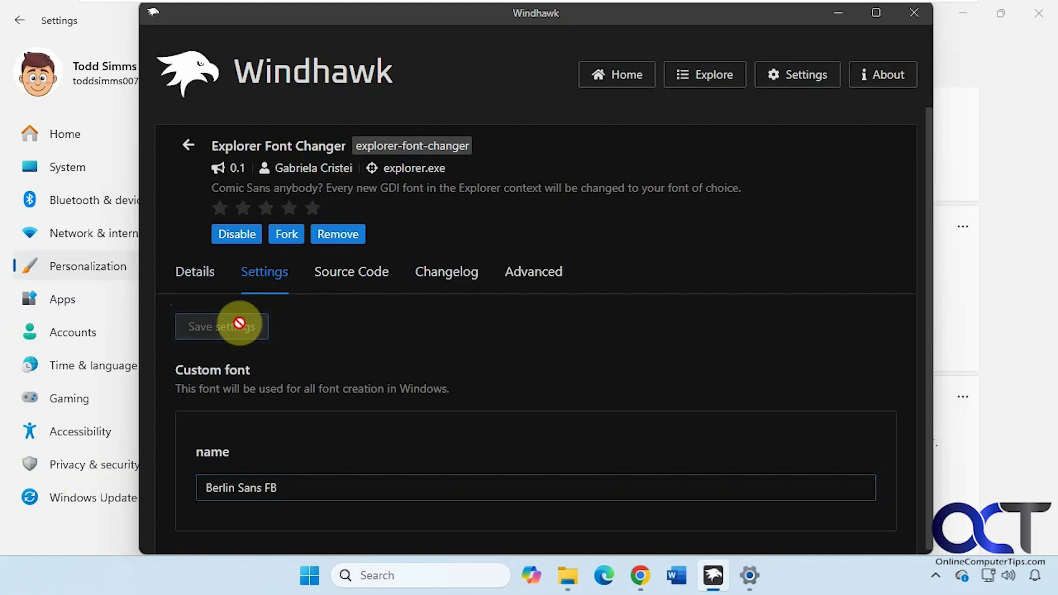
left_click(568, 575)
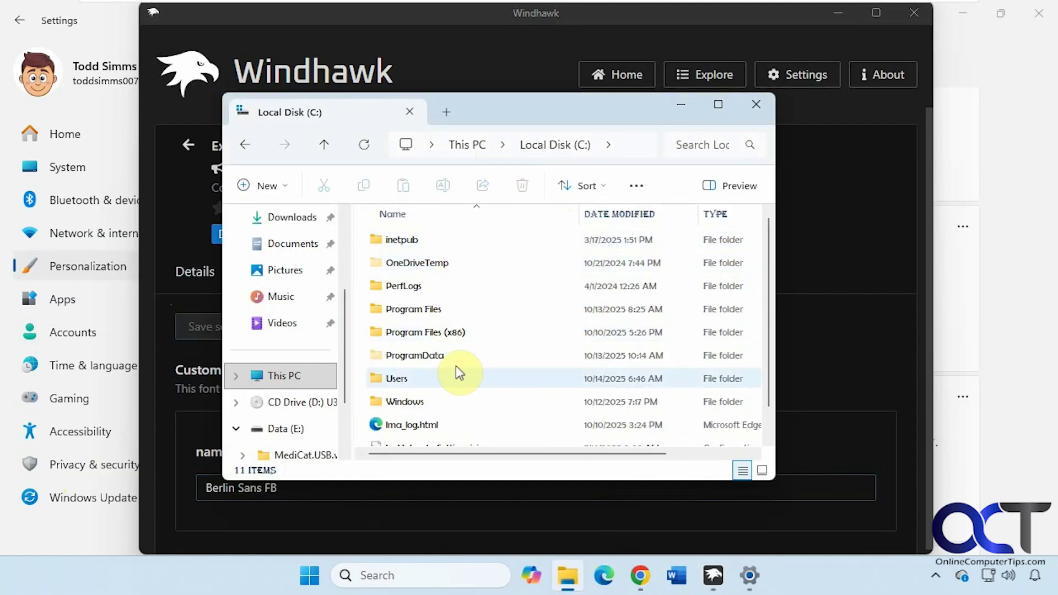
Step: Open a new File Explorer tab on Local Disk (C:), then return to the first tab
left_click(445, 111)
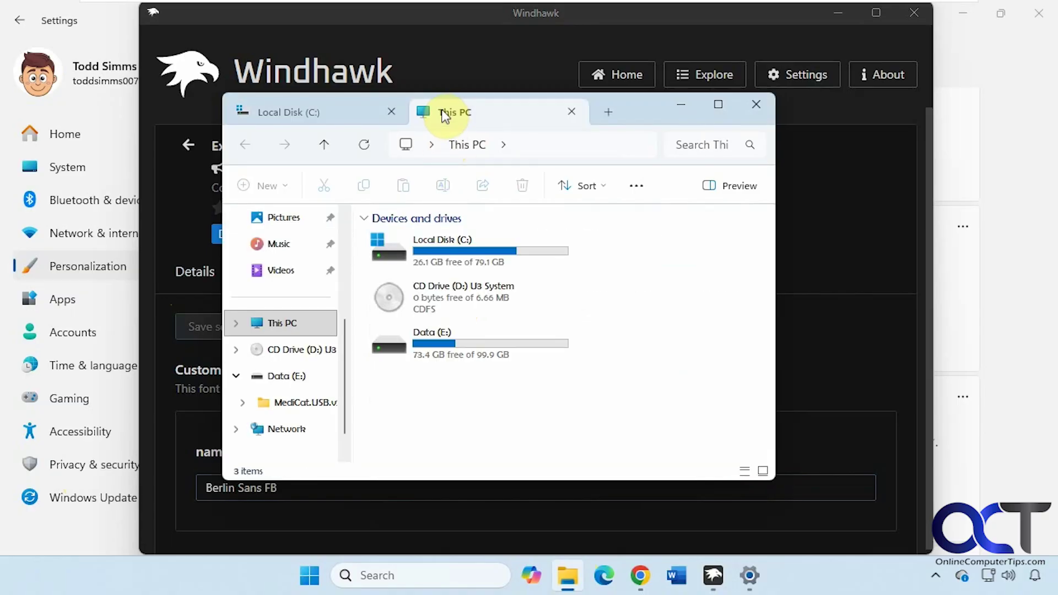
double_click(466, 261)
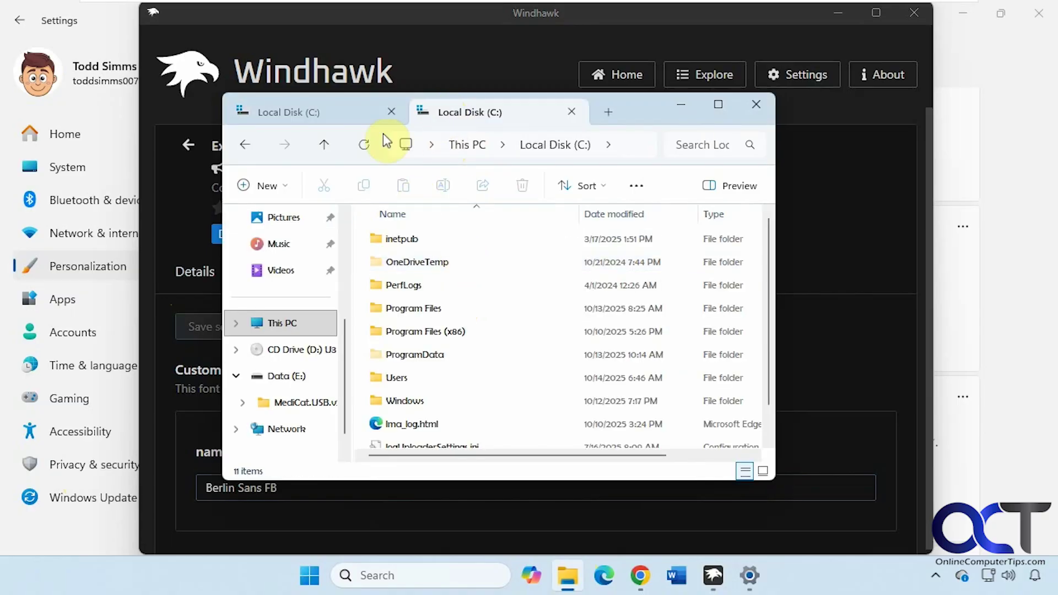
left_click(339, 112)
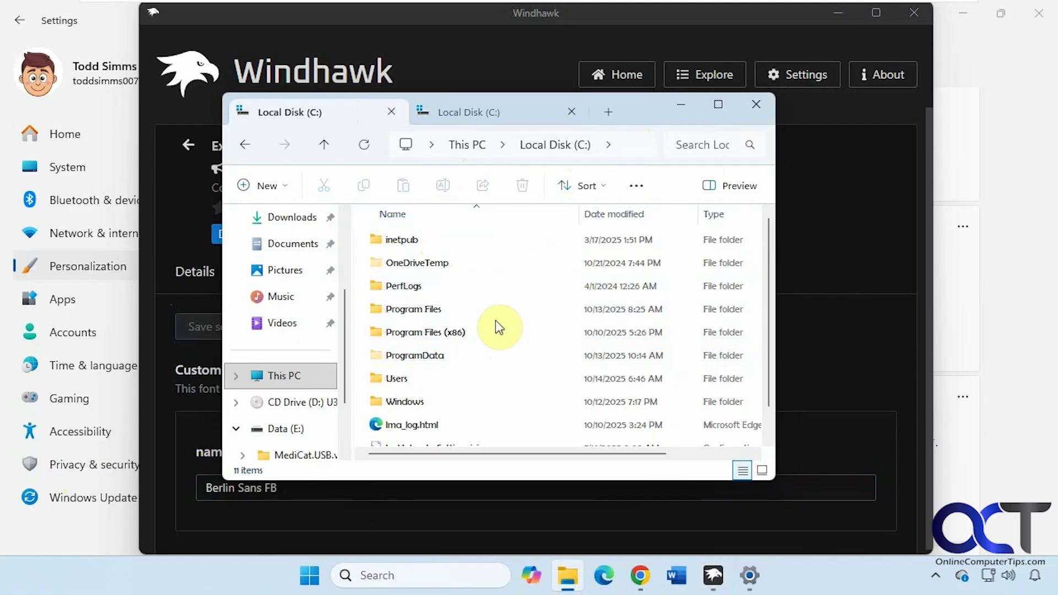
Step: Switch to Windhawk and disable the Explorer Font Changer mod
mouse_move(491, 329)
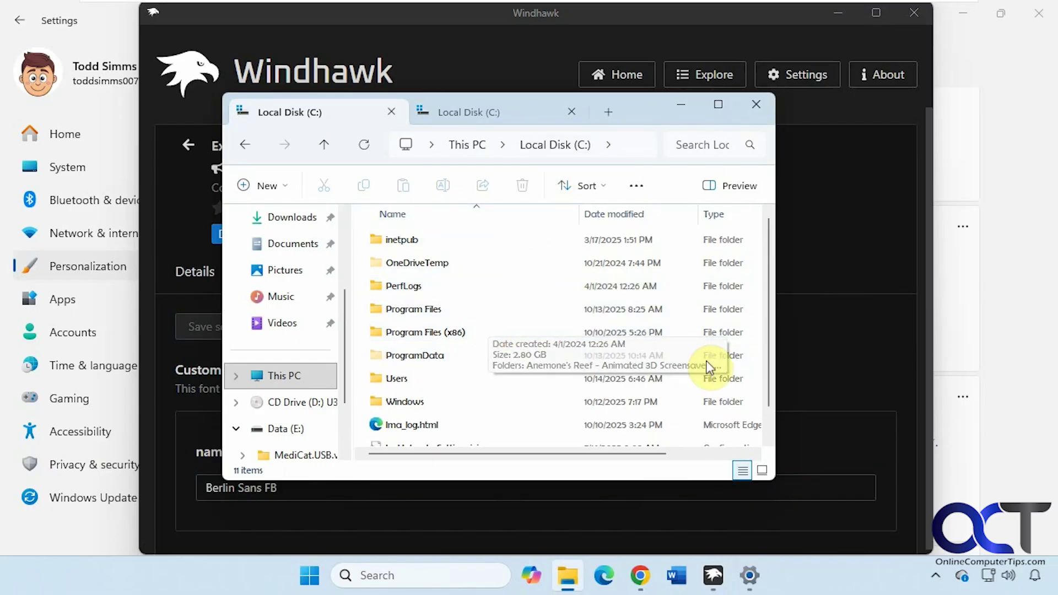
left_click(807, 373)
left_click(230, 236)
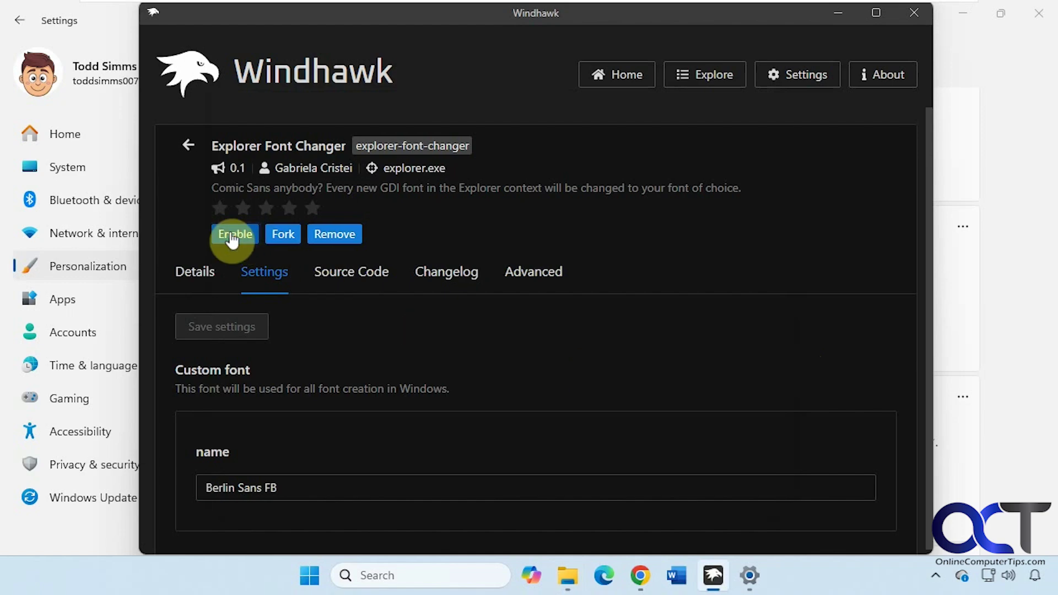
Step: Add another This PC tab in Explorer, minimize it, and return to Windhawk's installed mods
left_click(567, 576)
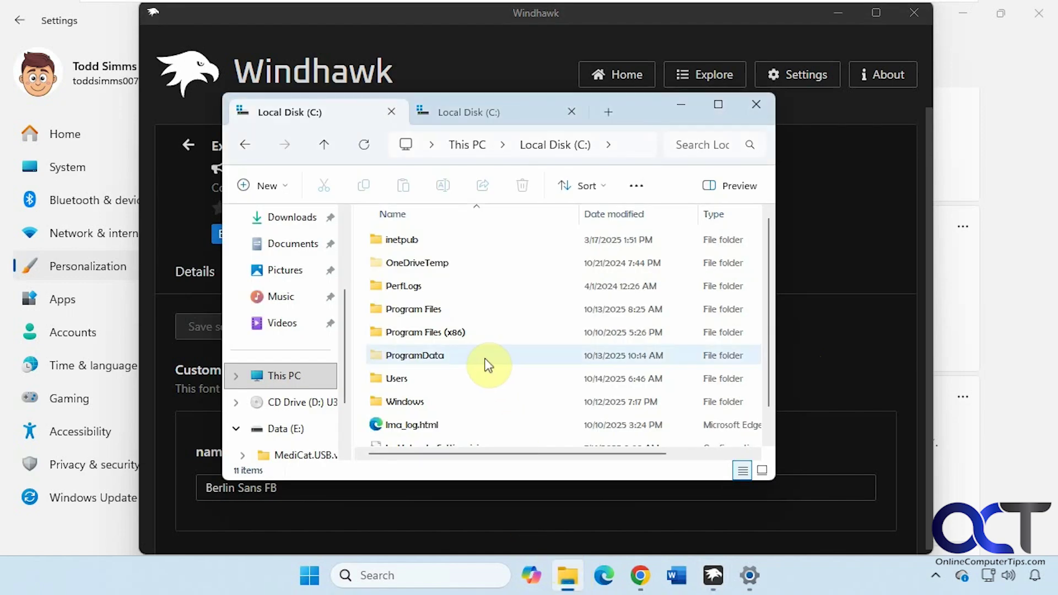
left_click(608, 113)
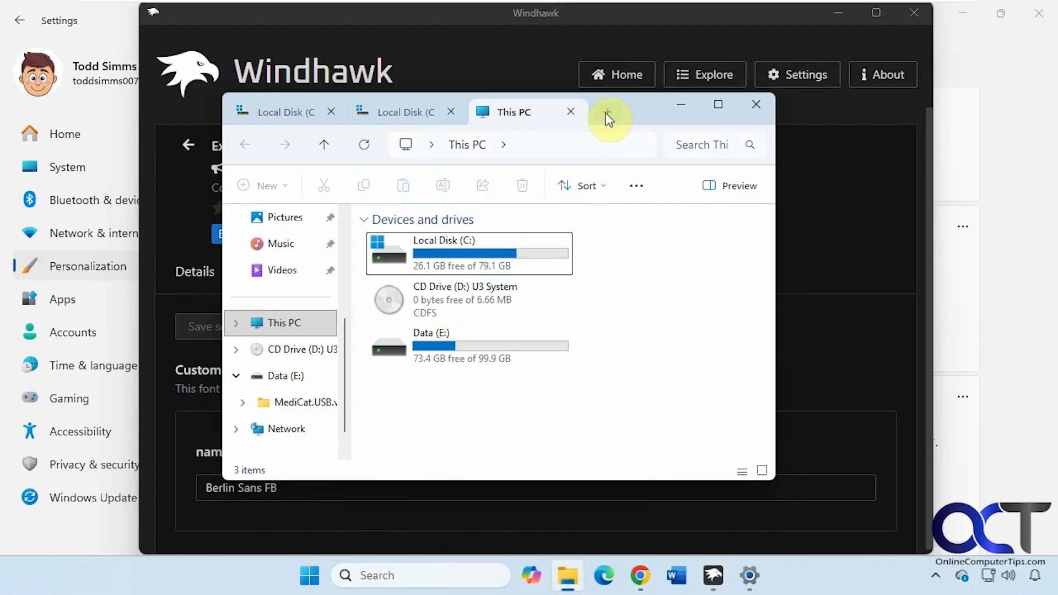
left_click(406, 111)
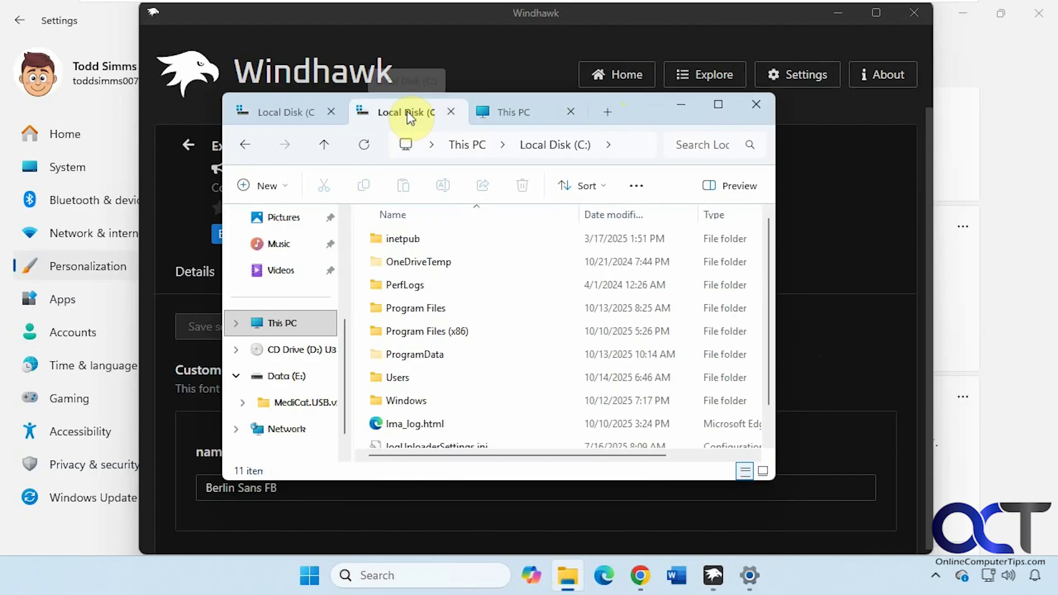
left_click(675, 108)
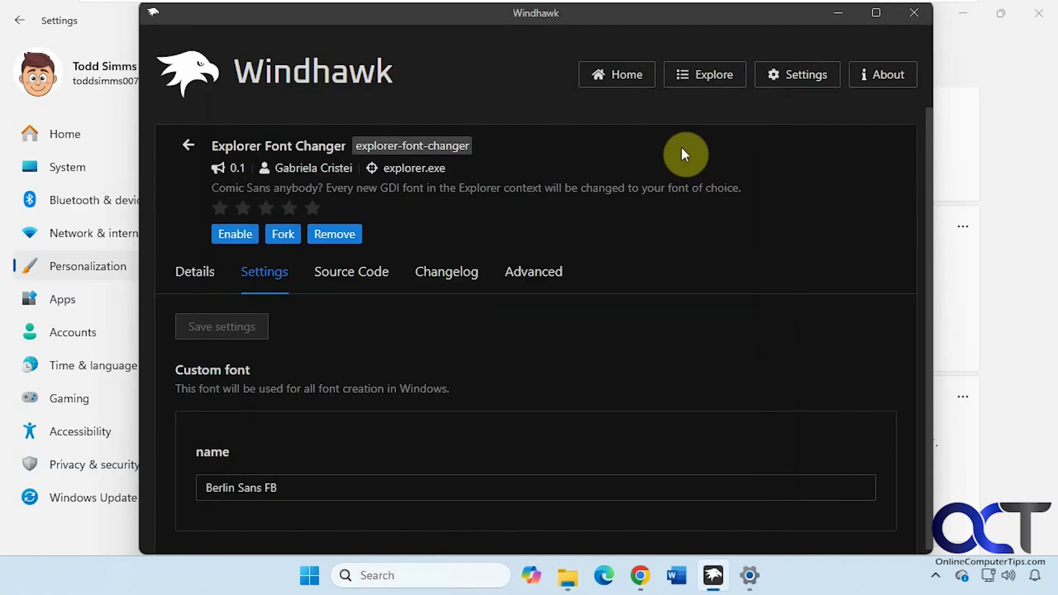
left_click(629, 82)
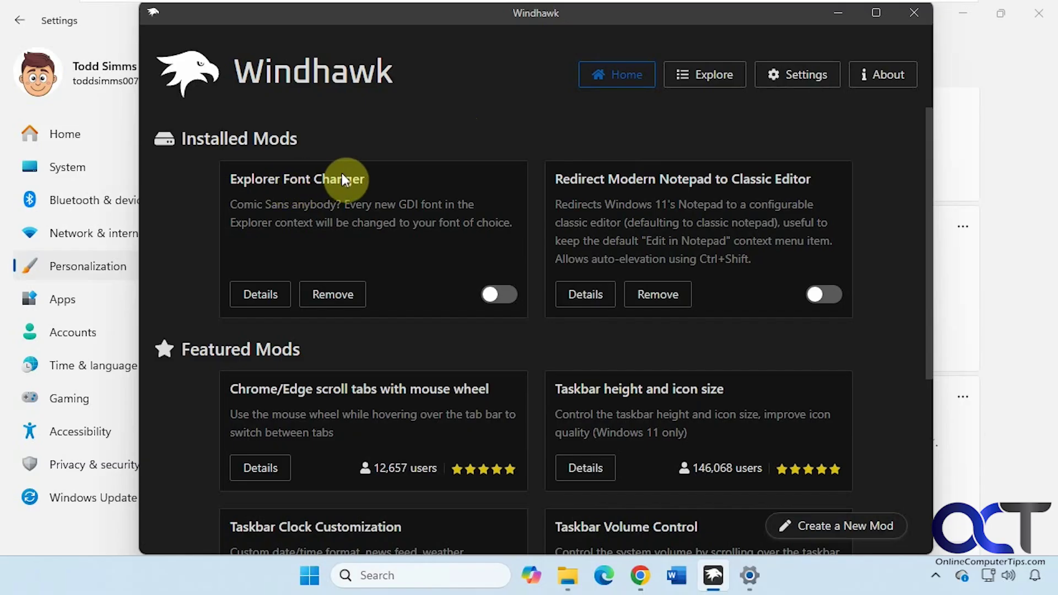
Step: Open Windhawk's Explore catalogue and reveal the hidden system tray icons
left_click(711, 74)
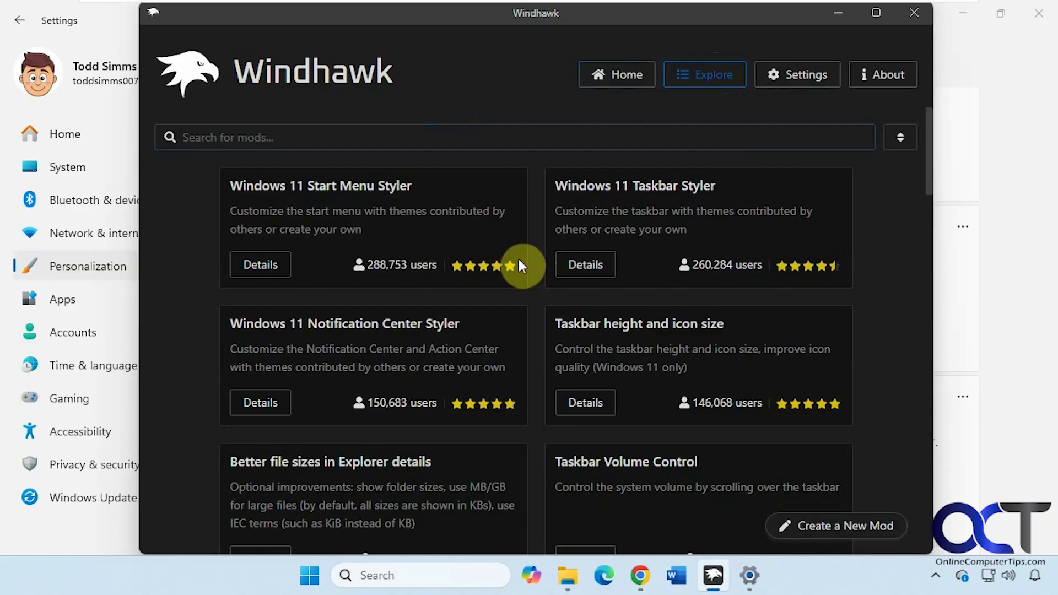
left_click(936, 574)
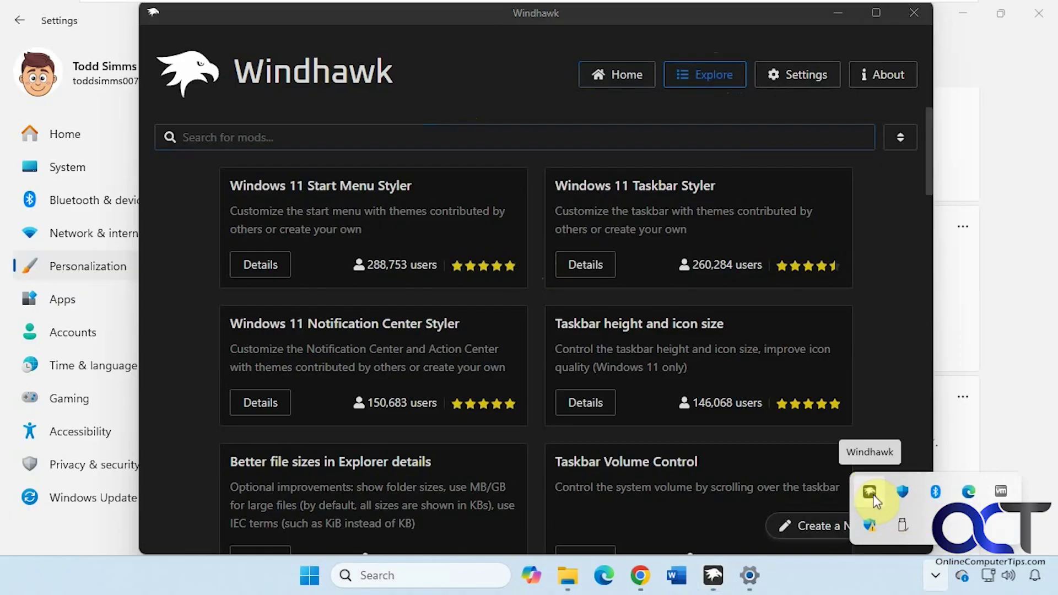